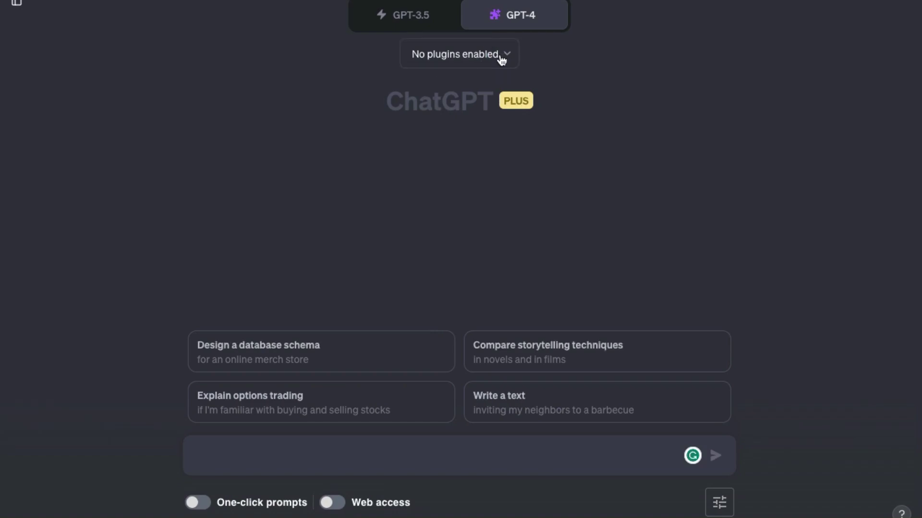
Search the plugin store for 'ifttt', install IFTTT and enable it in the plugin list.
left_click(502, 56)
left_click(447, 199)
scroll(444, 211, "down", 5)
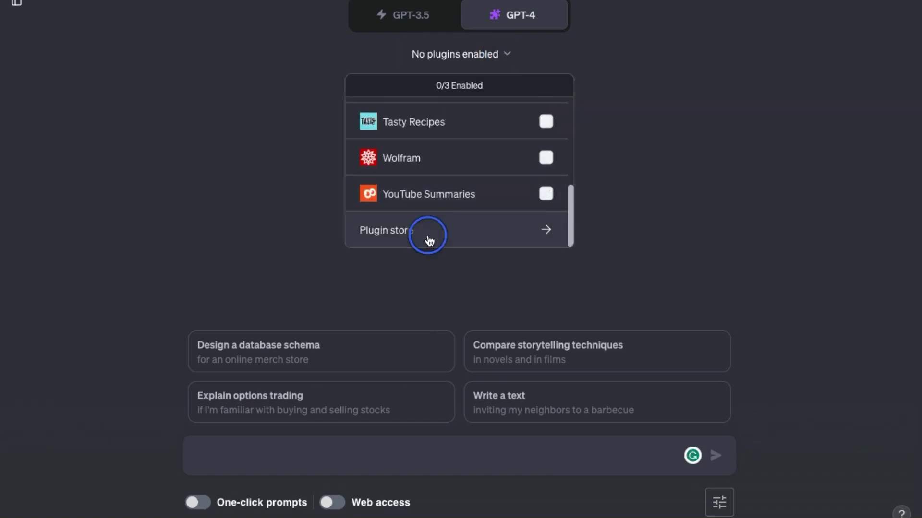
left_click(429, 240)
left_click(298, 100)
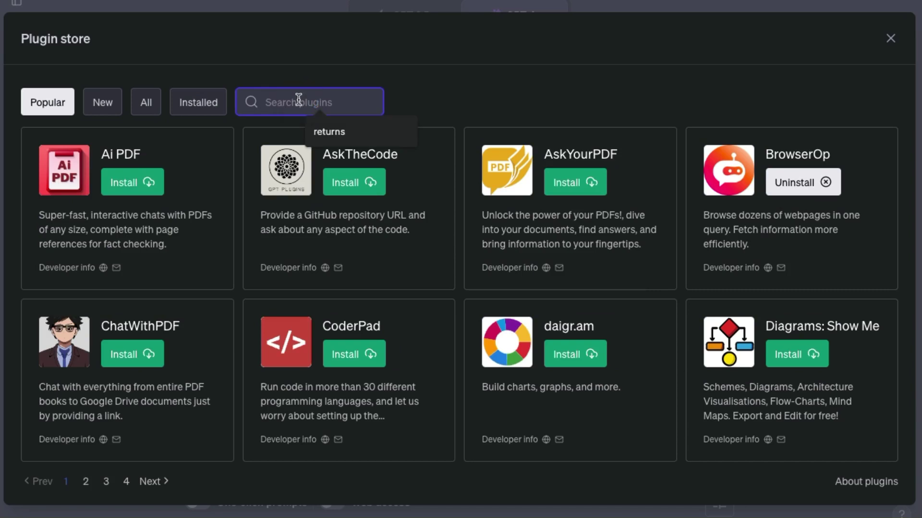
type("ifttt")
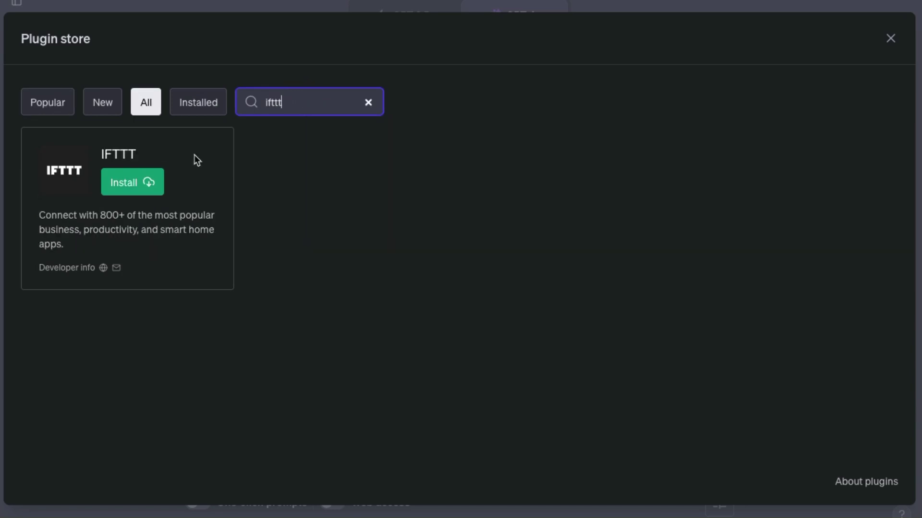
left_click(129, 190)
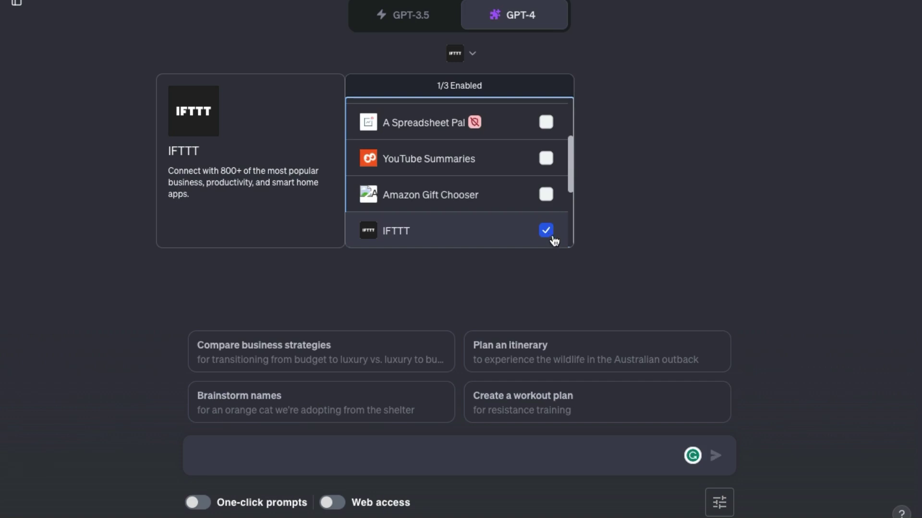
left_click(558, 278)
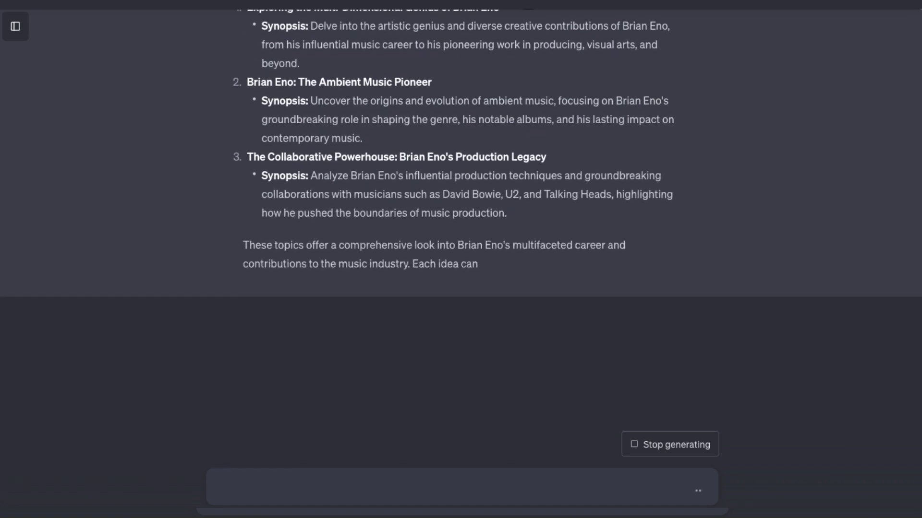
Scroll up to review the three Brian Eno blog post ideas and their synopses.
scroll(364, 301, "up", 3)
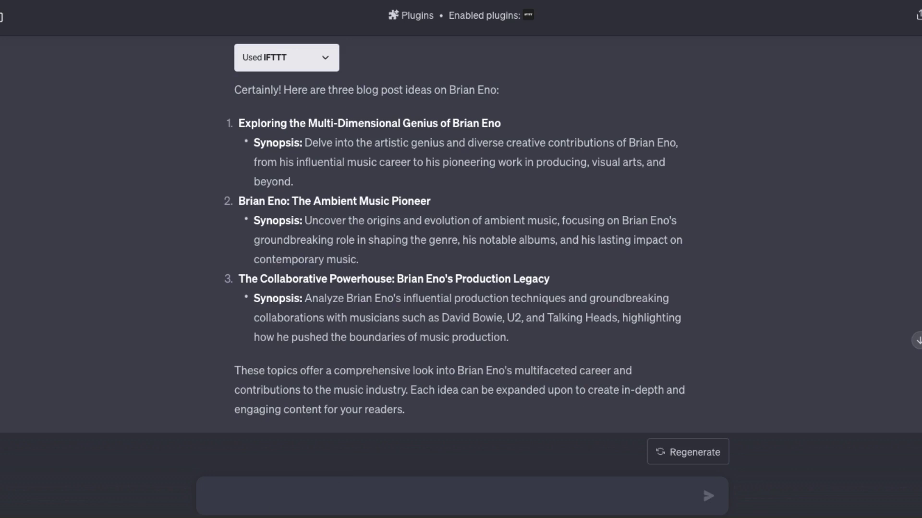
Submit the AI Content Creator prompt, then request a WordPress post using Title #7.
type("Use IFTTT AI Content Creator to run query ‘draft content on a topic’ using idea #3. Then run query ‘brainstorm titles for a blog post’")
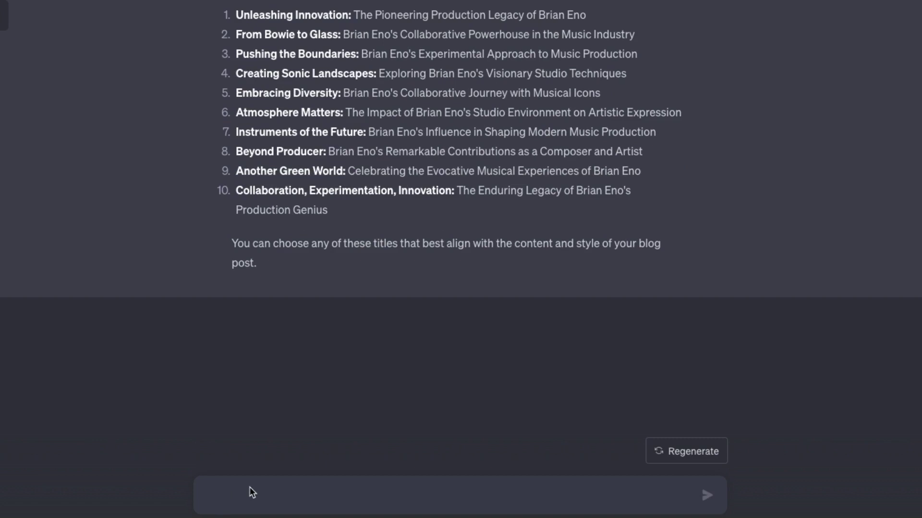
type("Use this content and Title #7 to create a post on my Wordpress blog.")
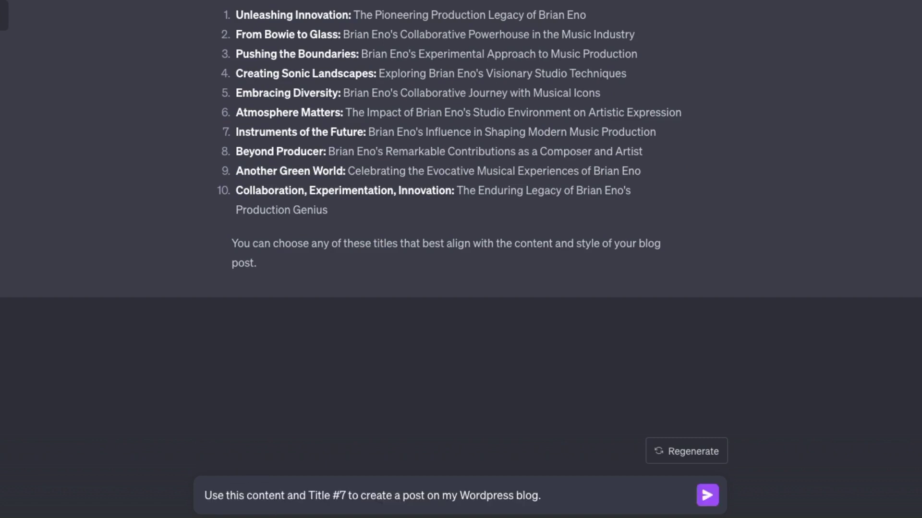
key("Return")
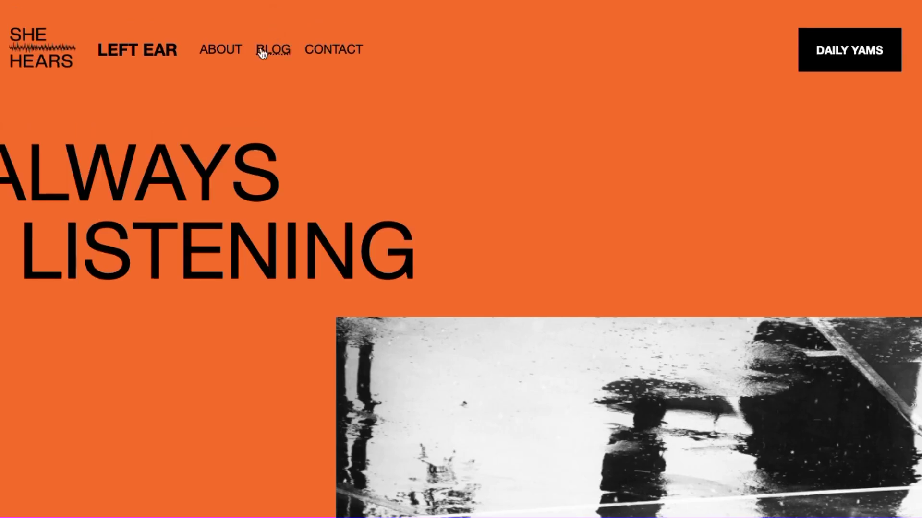
Open the newest blog post and scroll through it, then paste the social posts request.
scroll(262, 103, "down", 15)
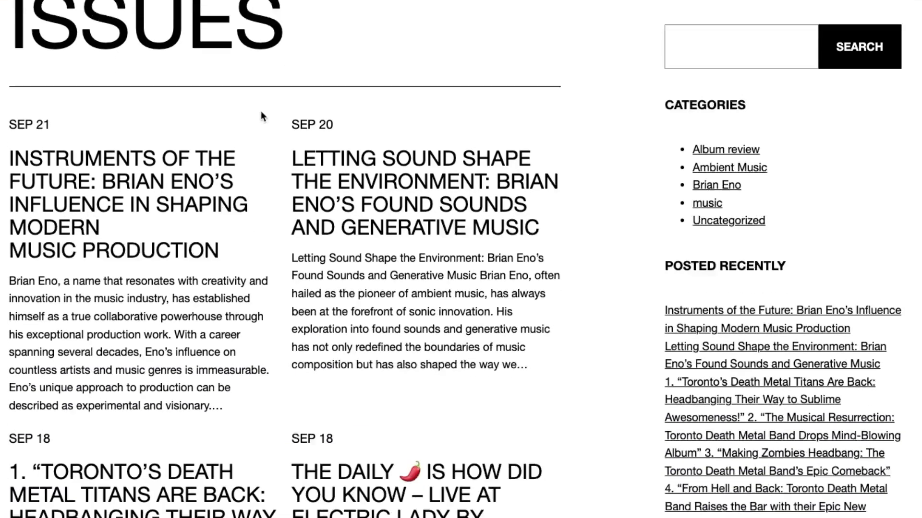
scroll(262, 115, "down", 1)
left_click(161, 152)
scroll(548, 180, "down", 20)
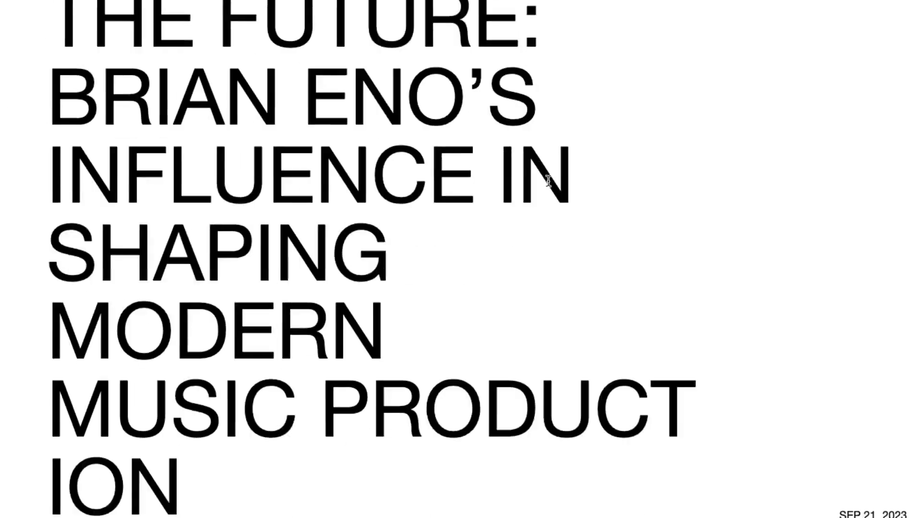
scroll(548, 182, "down", 3)
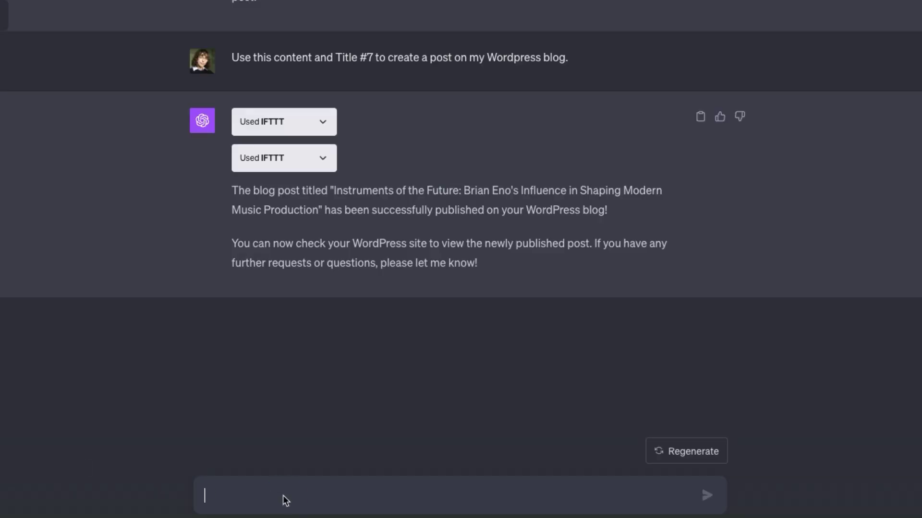
type("Use IFTTT AI Social Creator to generate 3 social media posts update for this blog post")
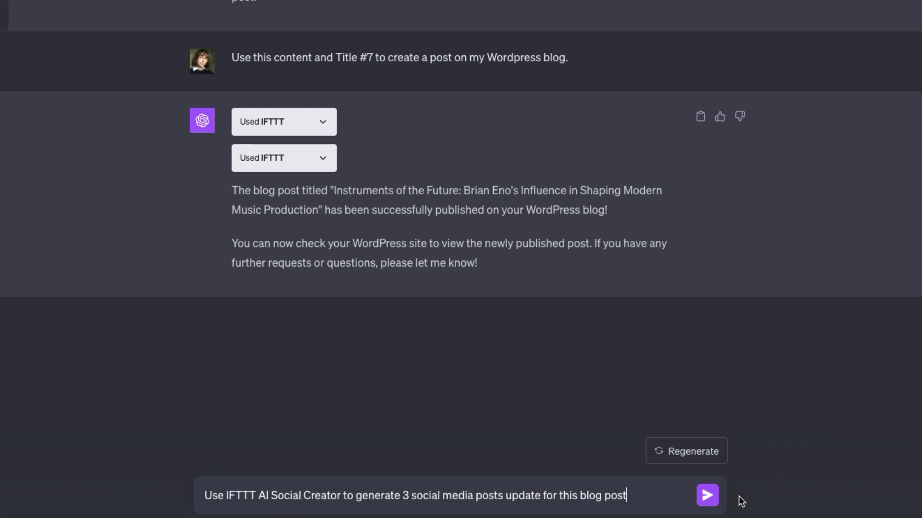
Generate three social media updates and post update #1 on Twitter.
left_click(708, 496)
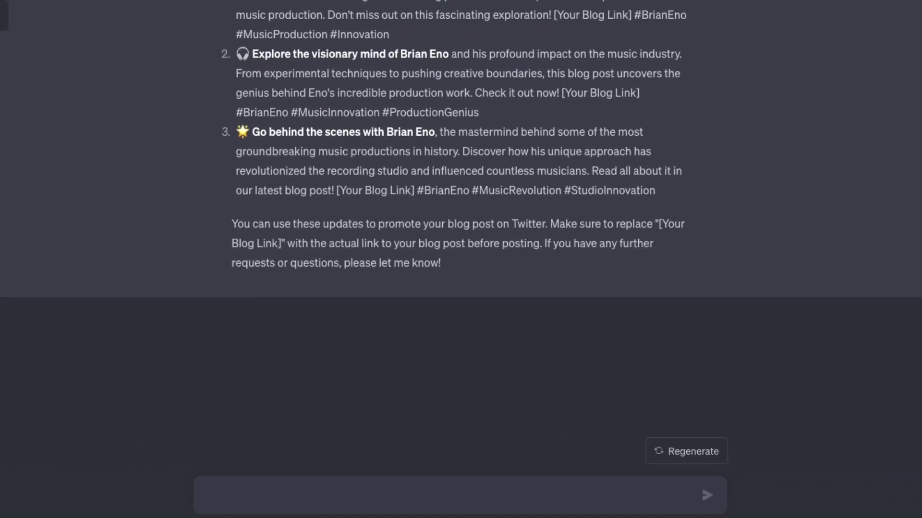
left_click(251, 488)
type("Post the content for #1 on my Twitter.")
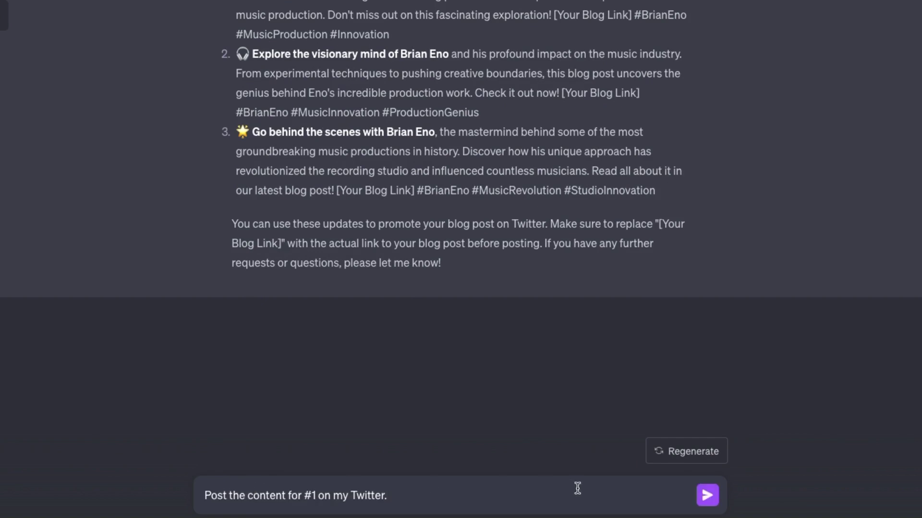
left_click(709, 496)
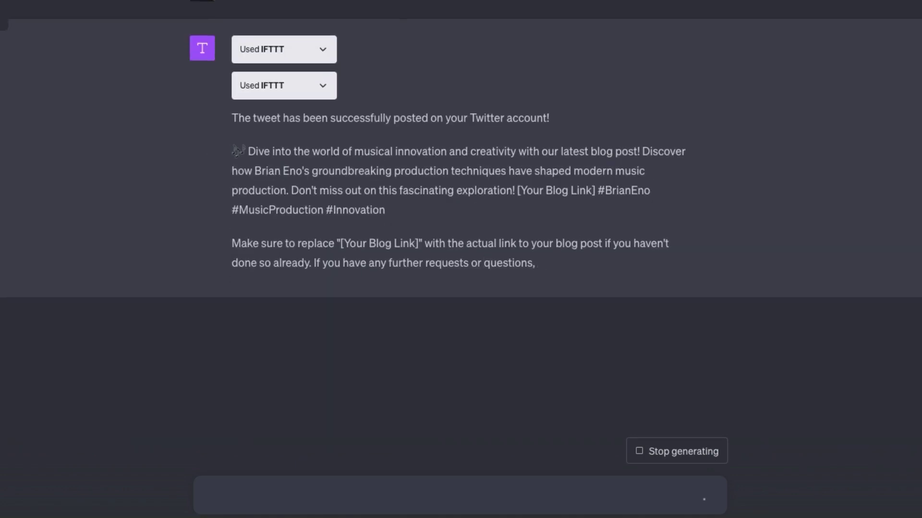
left_click(294, 497)
Send the ClickUp request for updates #2 and #3, then 'Add the post to my link.bio'.
type("Add #2 and #3 as tasks to my ClickUp list social media marketing.")
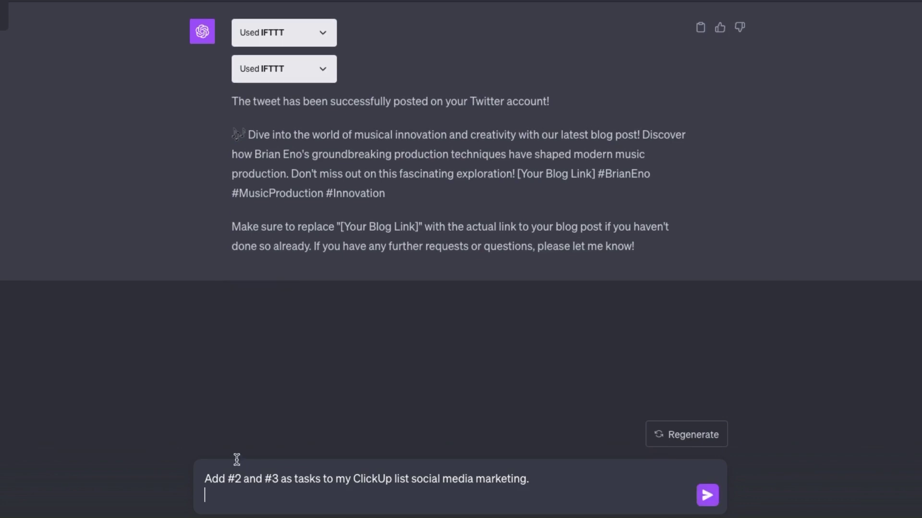
left_click(707, 496)
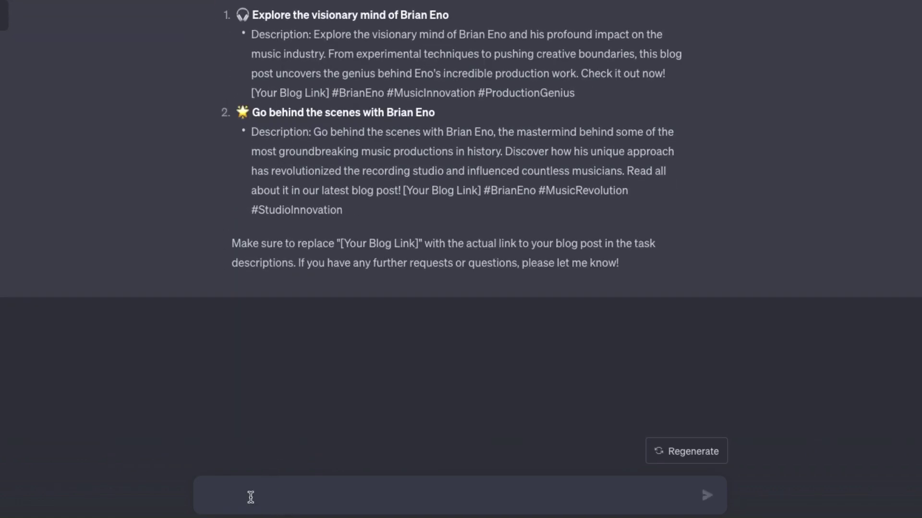
type("Add the post to my link.bio")
left_click(708, 496)
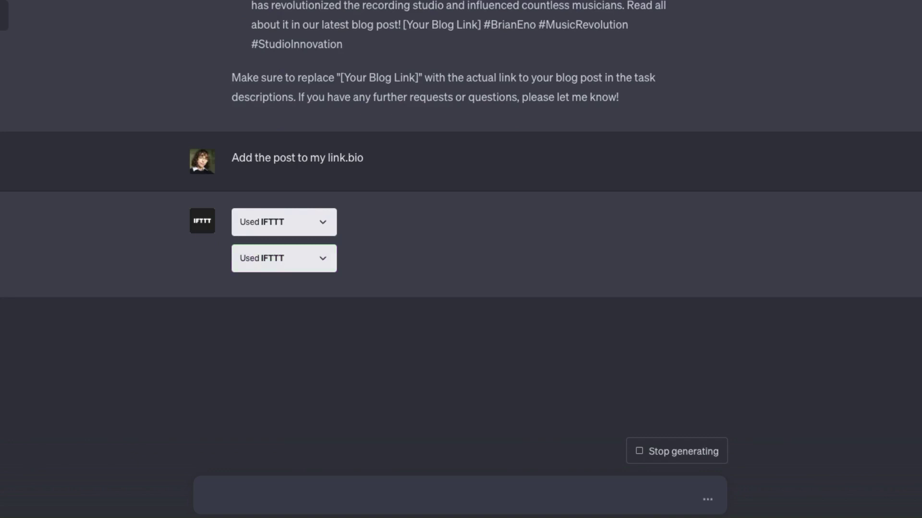
right_click(265, 497)
Add a Google Calendar event for tomorrow at 10AM MST.
left_click(276, 511)
type("Quick add a Google Calendar event on my calendar for tomorrow at 10AM MST titled: Post the next social update on the Brian Eno piece")
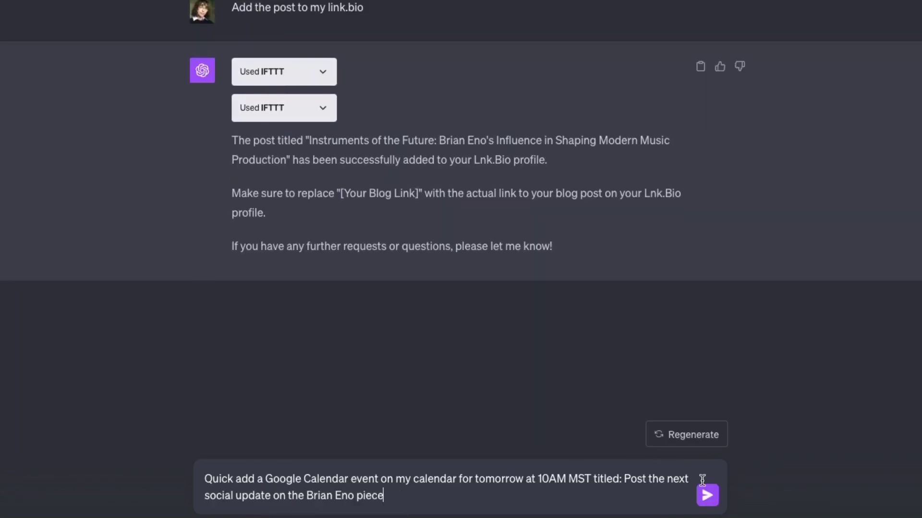
left_click(707, 495)
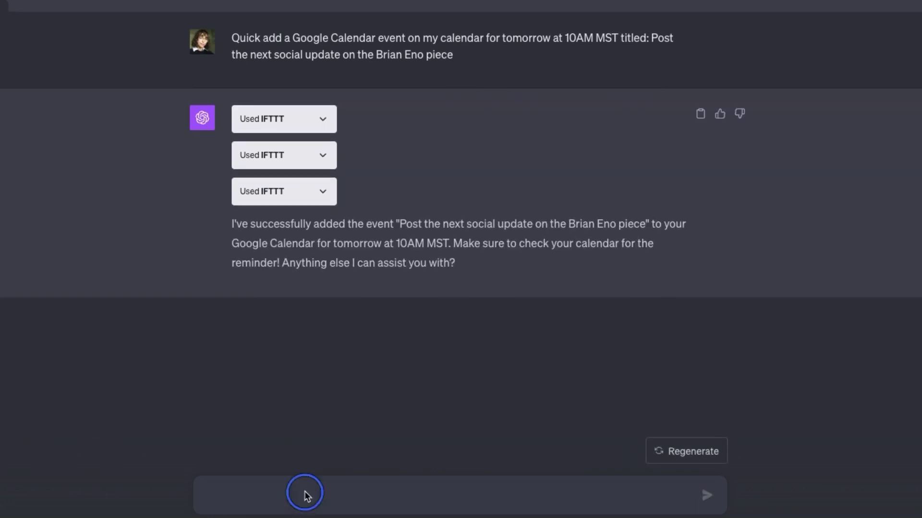
Announce the new blog in the Discord #music channel.
type("Post a message to my discord channel #music letting them now, I've posted a new blog and a quick summary about it.")
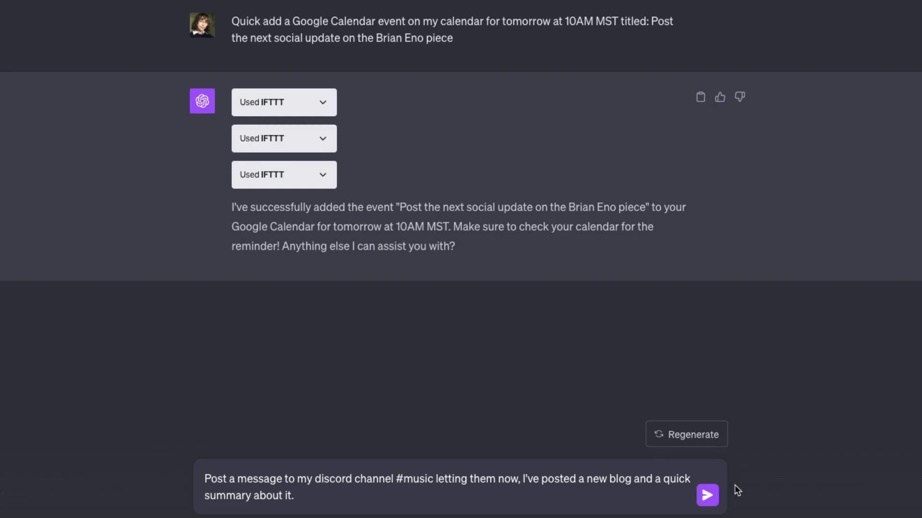
left_click(709, 497)
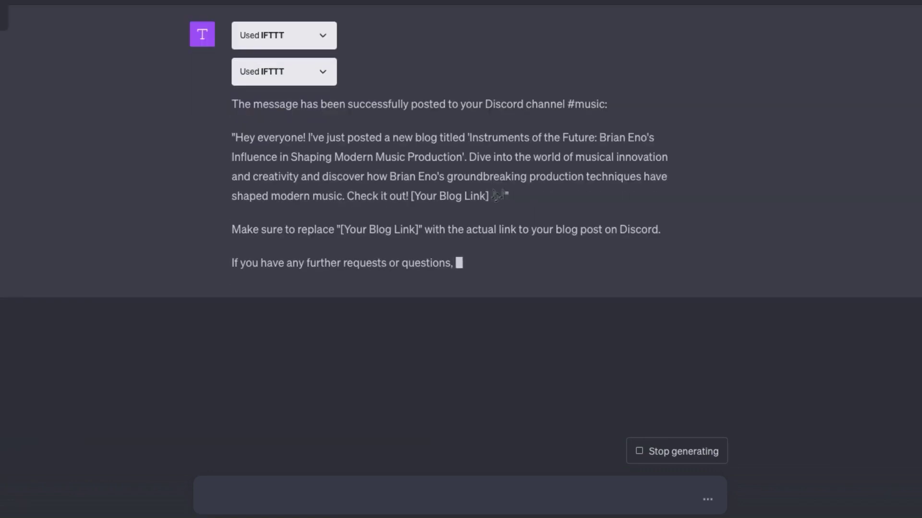
type("Post the same message in my slack channel. #Music.")
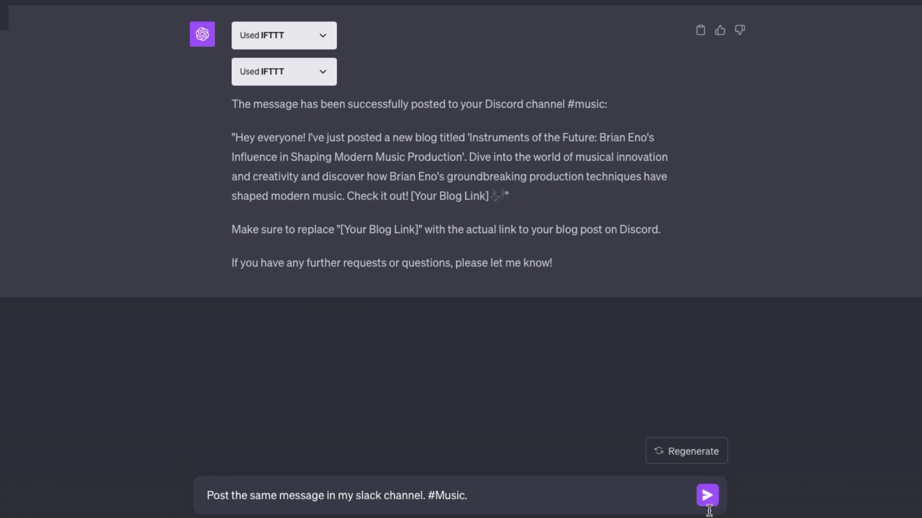
Send the Slack #music announcement and the Google Ads contact request.
left_click(717, 504)
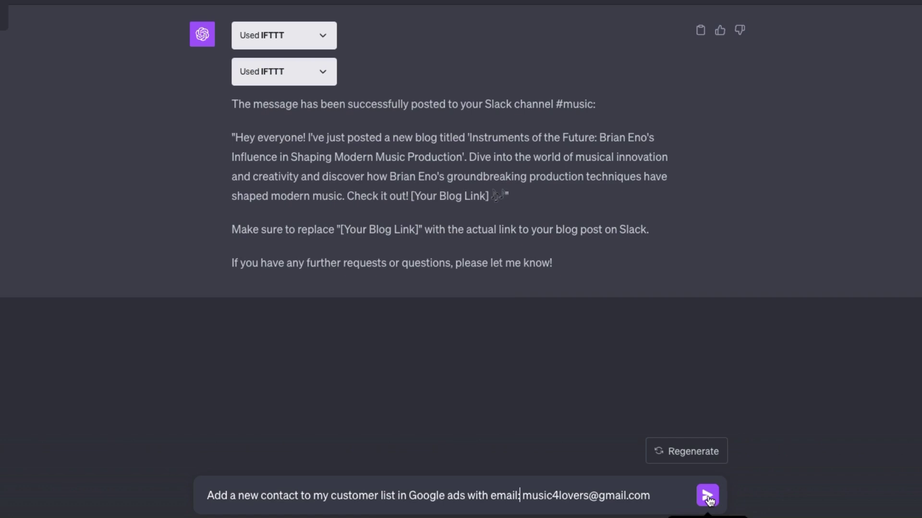
left_click(708, 497)
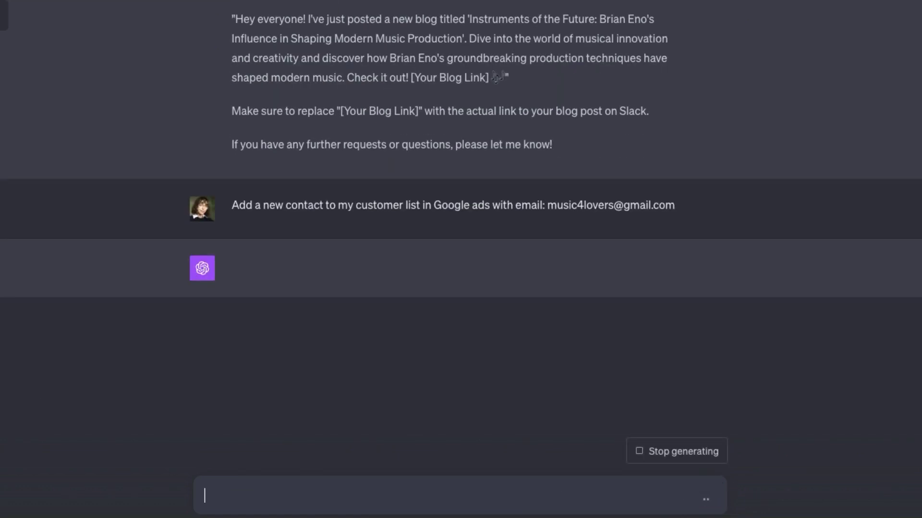